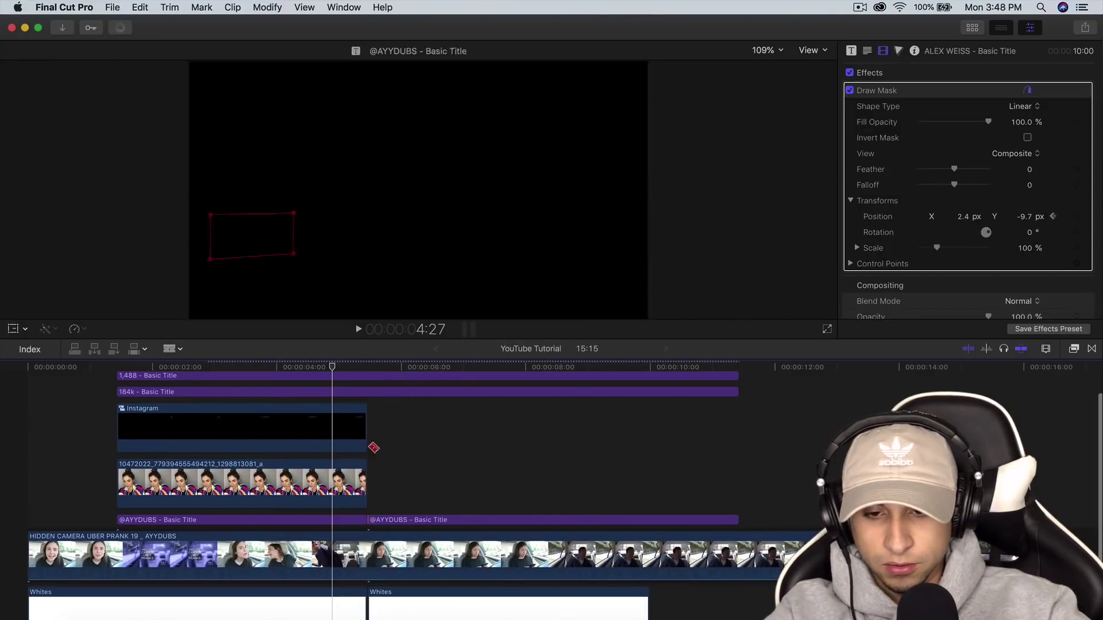
Delete the portion of the Whites panel that lies after the playhead
{"action": "left_click", "coordinate": [373, 404]}
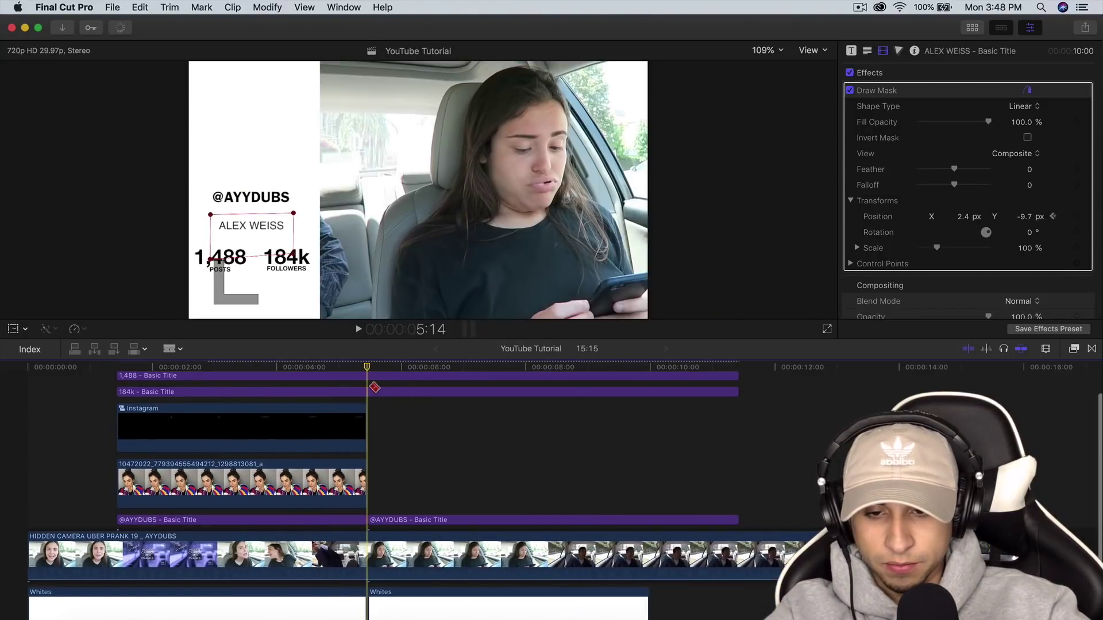
{"action": "left_click_drag", "start_coordinate": [375, 388], "coordinate": [374, 392]}
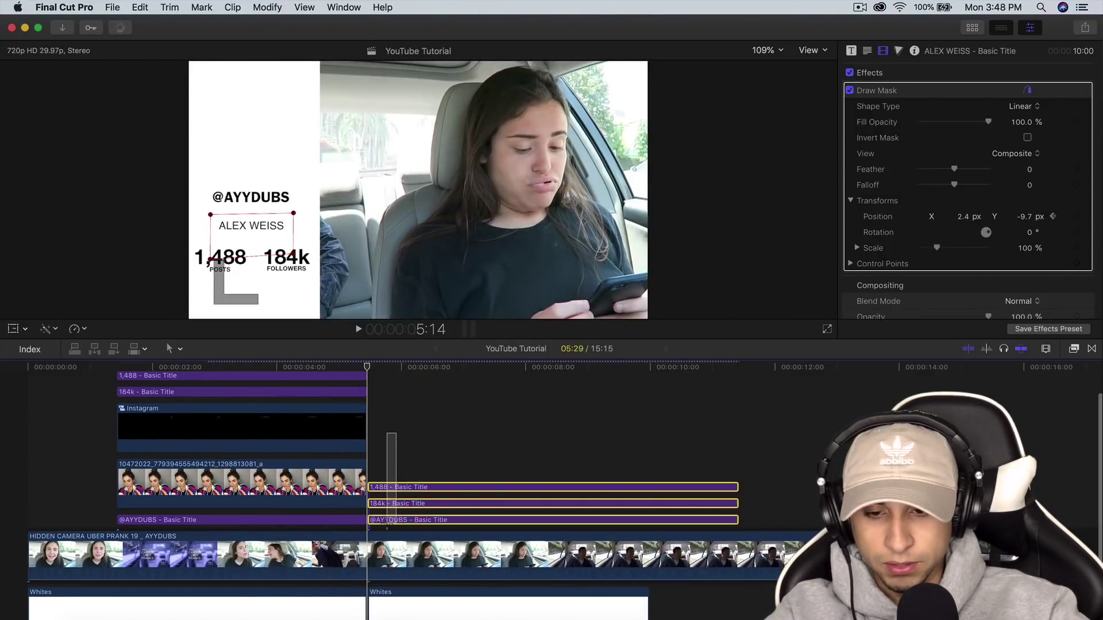
{"action": "left_click", "coordinate": [400, 612]}
{"action": "key", "text": "Delete"}
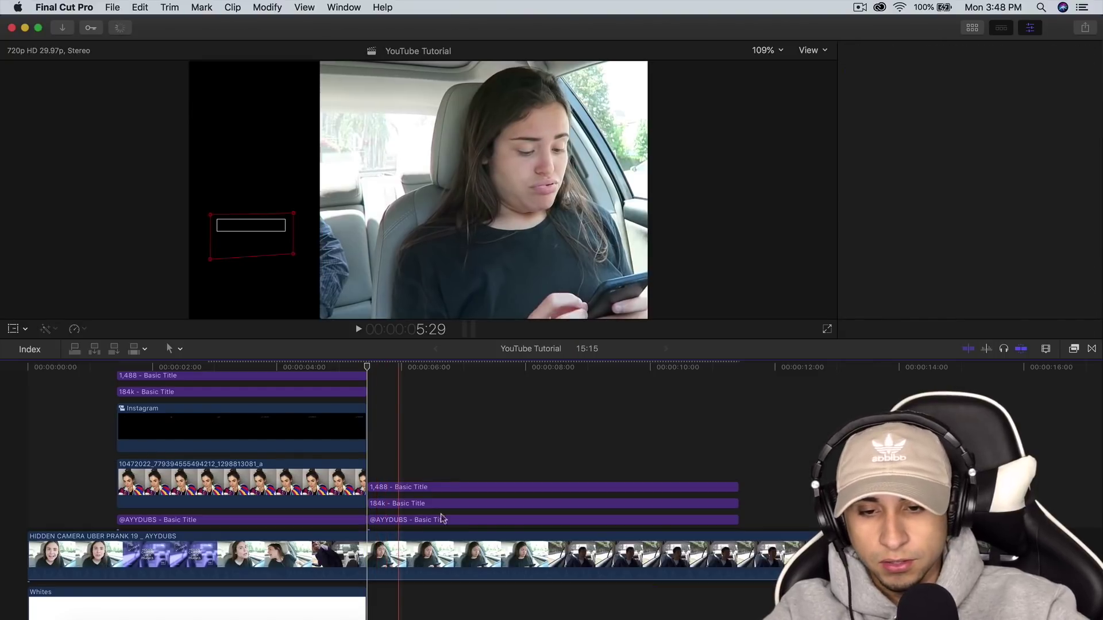
{"action": "left_click_drag", "start_coordinate": [436, 468], "coordinate": [428, 528]}
{"action": "key", "text": "Delete"}
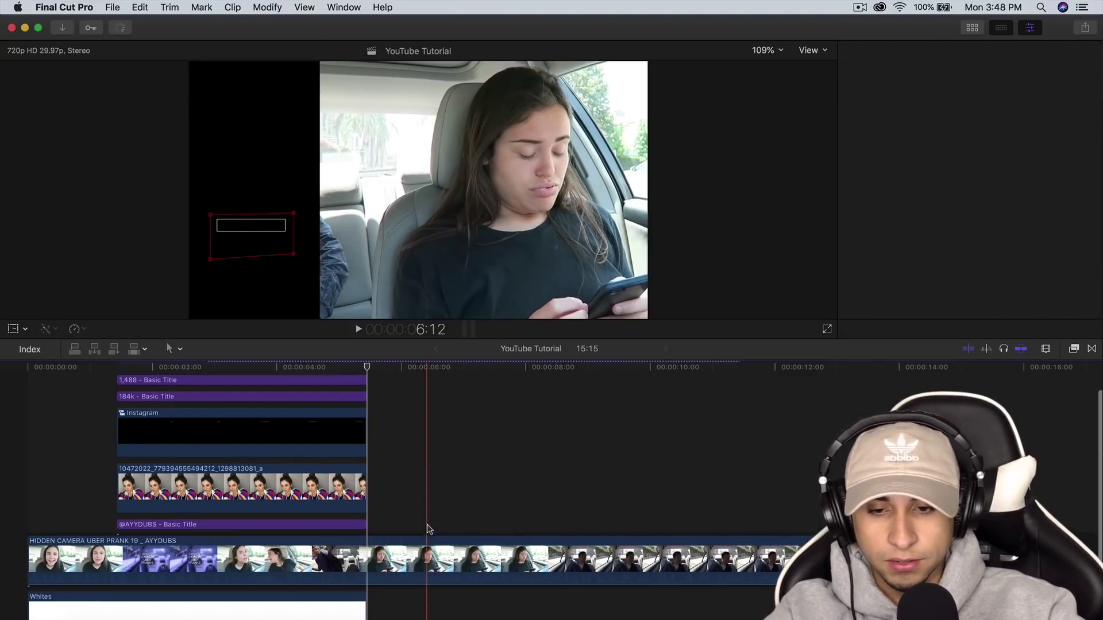
{"action": "scroll", "coordinate": [410, 510], "scroll_direction": "up", "scroll_amount": 2}
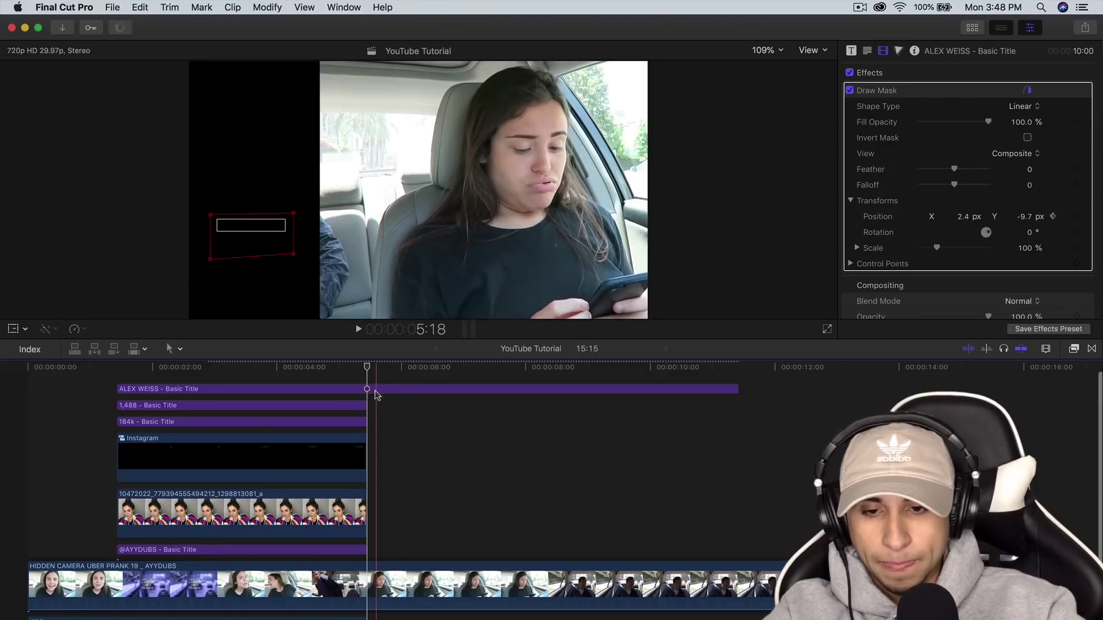
{"action": "left_click_drag", "start_coordinate": [376, 395], "coordinate": [402, 547]}
{"action": "key", "text": "Delete"}
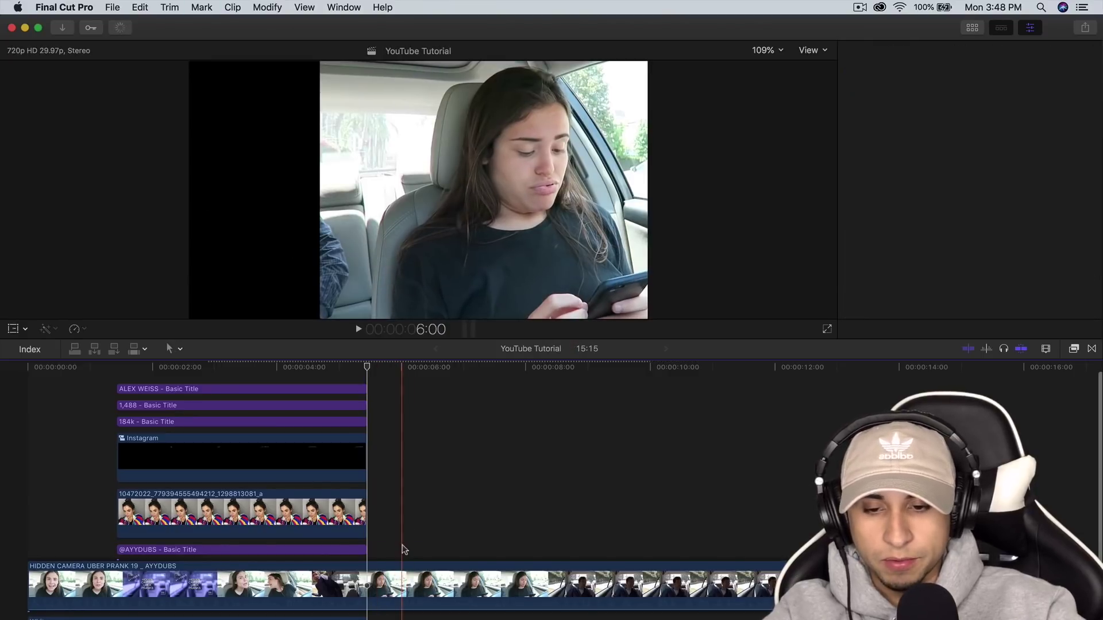
Select the HIDDEN CAMERA UBER PRANK clip at 4:20 and turn on its Transform controls
{"action": "scroll", "coordinate": [402, 549], "scroll_direction": "down", "scroll_amount": 2}
{"action": "left_click", "coordinate": [352, 577]}
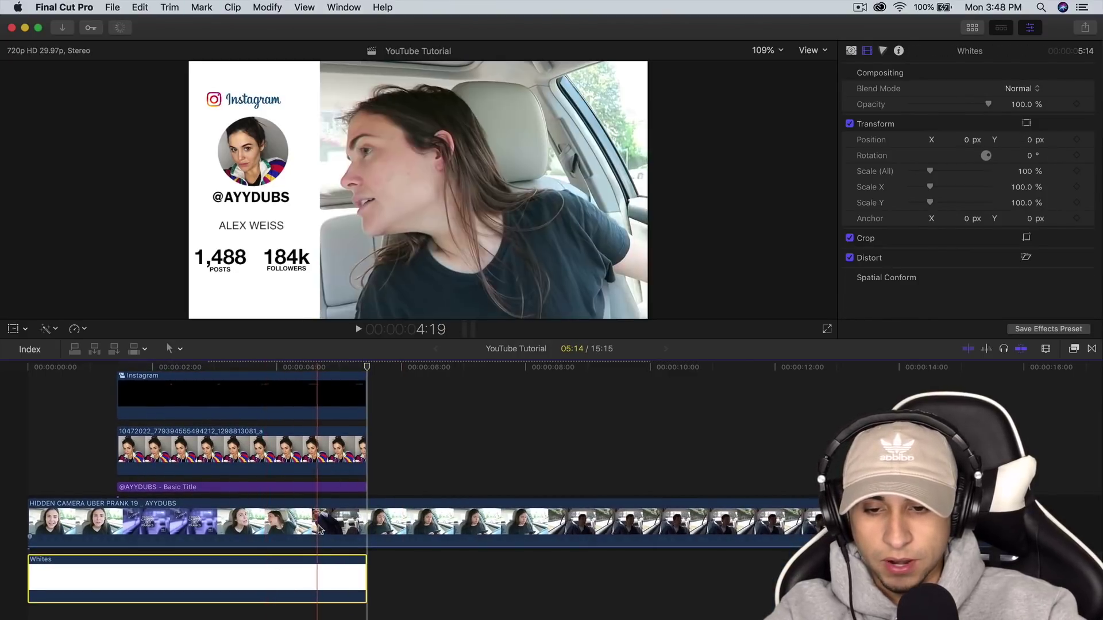
{"action": "left_click", "coordinate": [320, 528]}
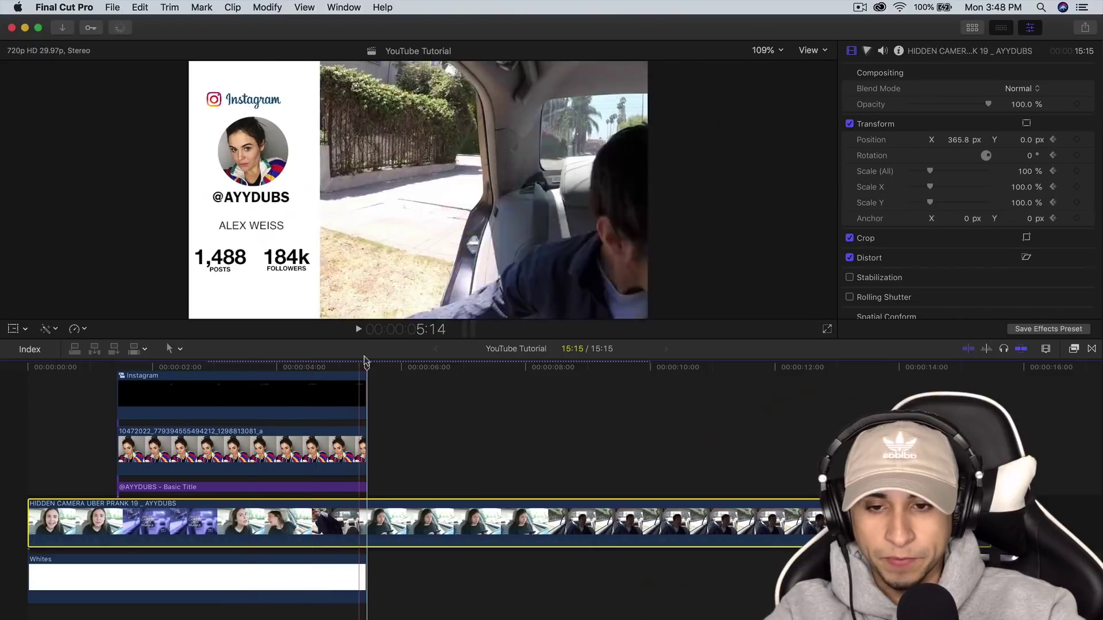
{"action": "left_click", "coordinate": [333, 366]}
{"action": "scroll", "coordinate": [327, 442], "scroll_direction": "up", "scroll_amount": 2}
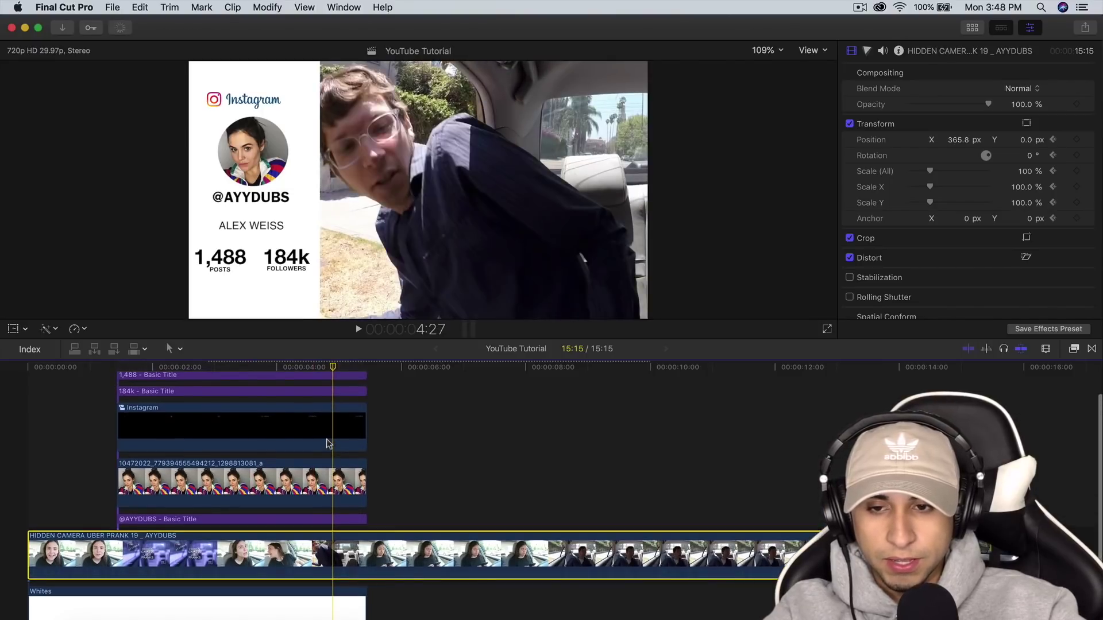
{"action": "scroll", "coordinate": [357, 477], "scroll_direction": "up", "scroll_amount": 2}
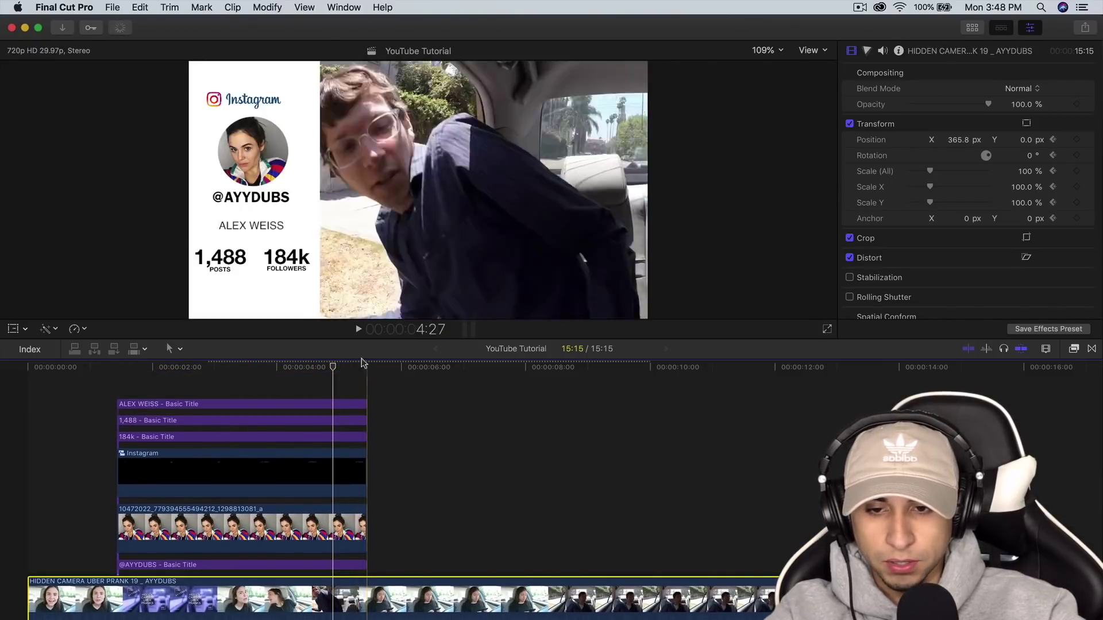
{"action": "scroll", "coordinate": [338, 488], "scroll_direction": "down", "scroll_amount": 2}
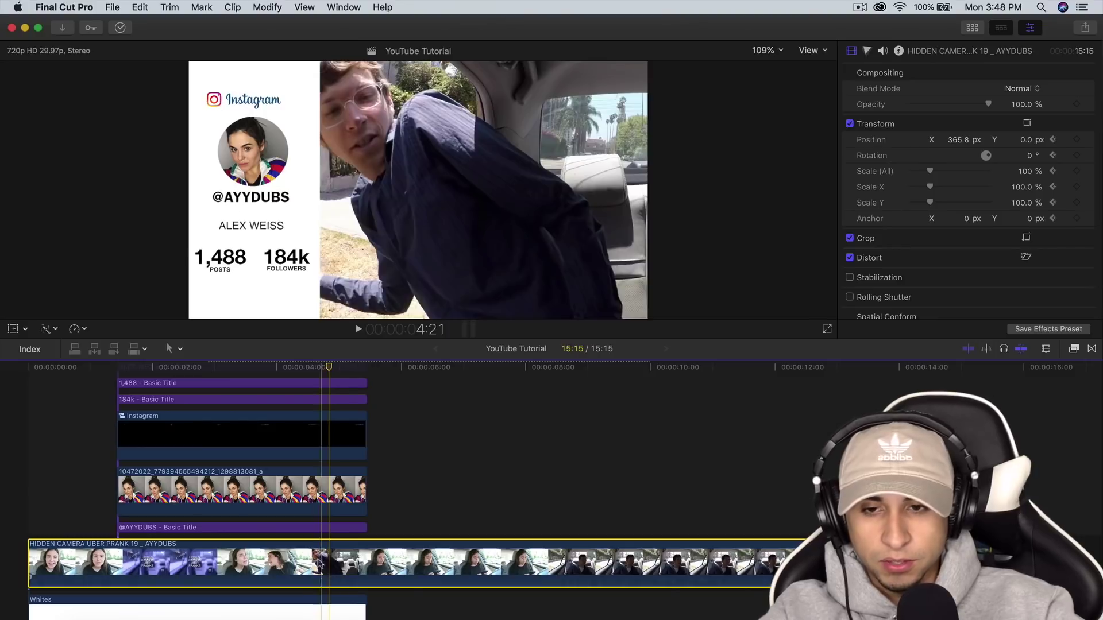
{"action": "left_click", "coordinate": [319, 367]}
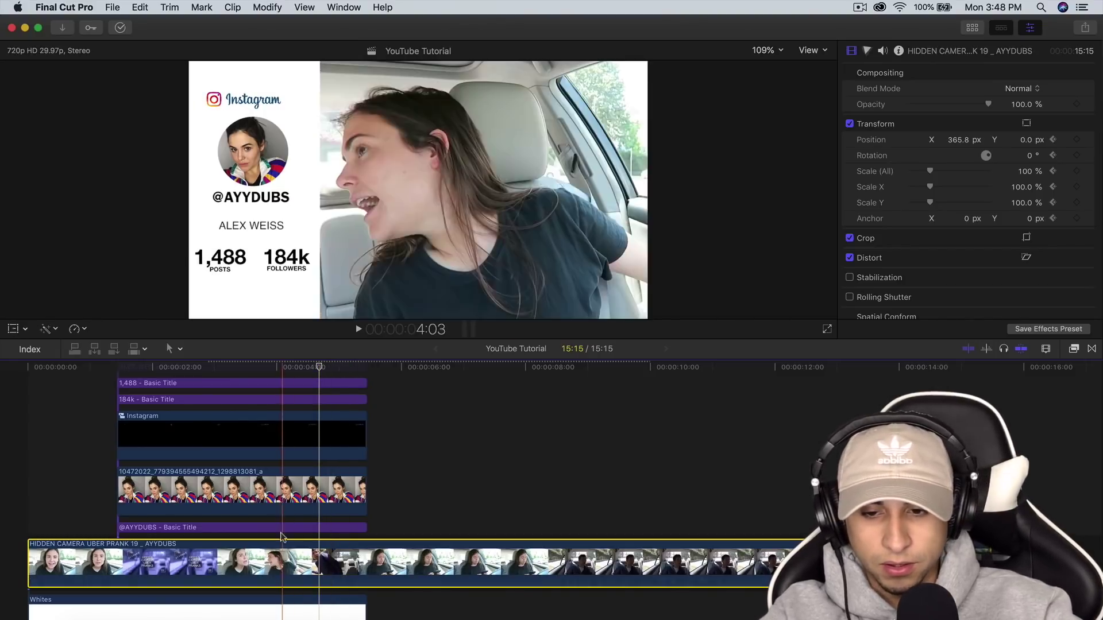
{"action": "left_click", "coordinate": [12, 329]}
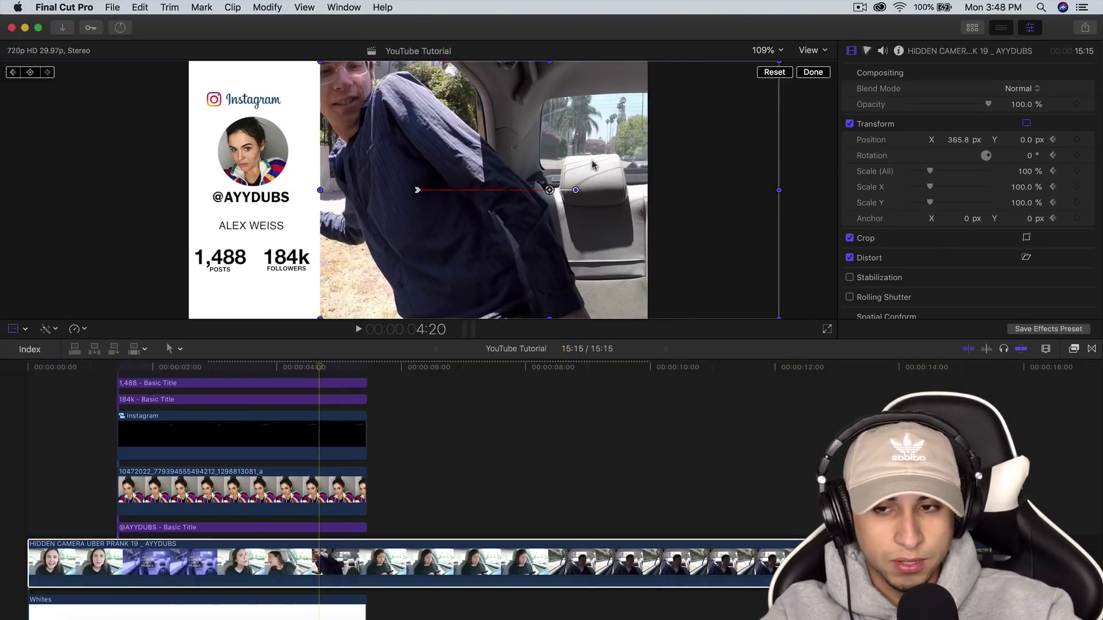
Keyframe the prank video's X position from 365.8 px at 4:20 to about 0 px at 5:14, then preview
{"action": "left_click", "coordinate": [31, 73]}
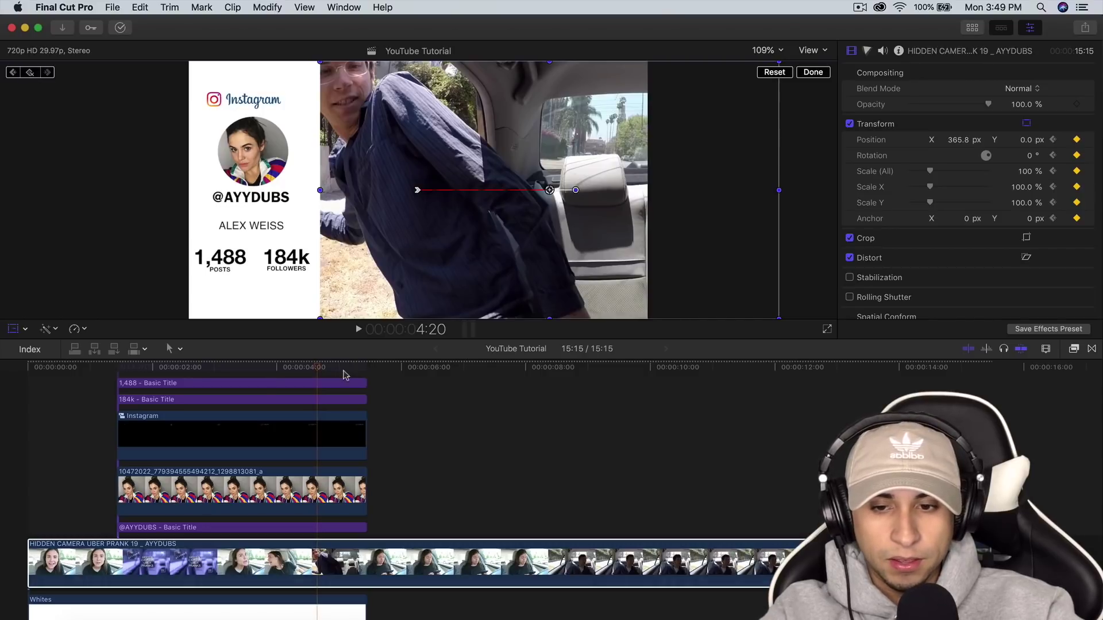
{"action": "left_click", "coordinate": [363, 369]}
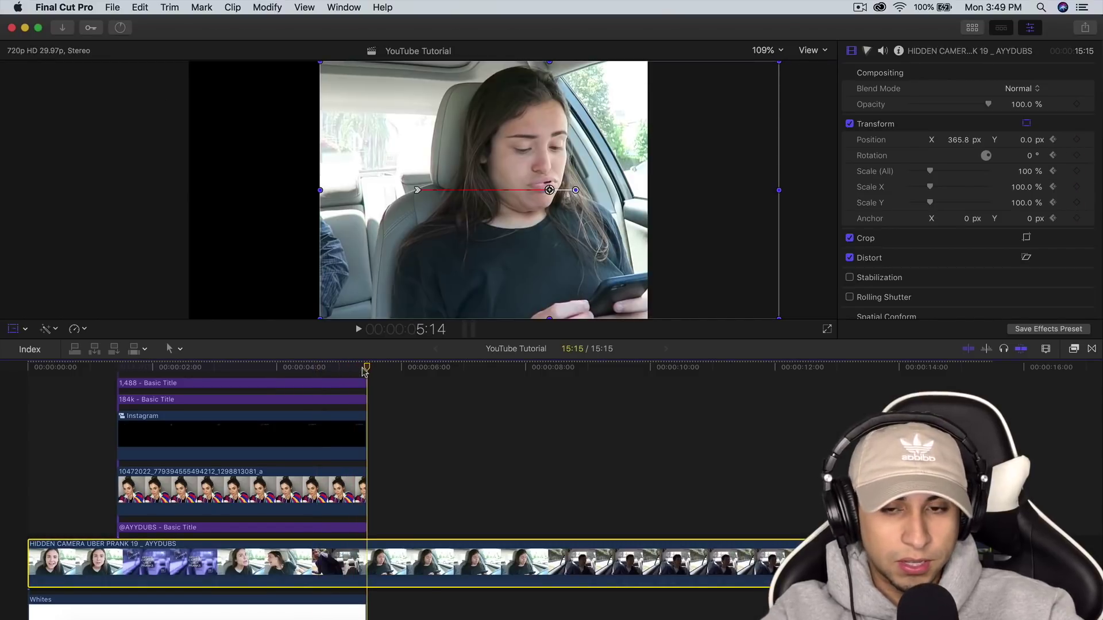
{"action": "left_click_drag", "start_coordinate": [554, 197], "coordinate": [428, 203]}
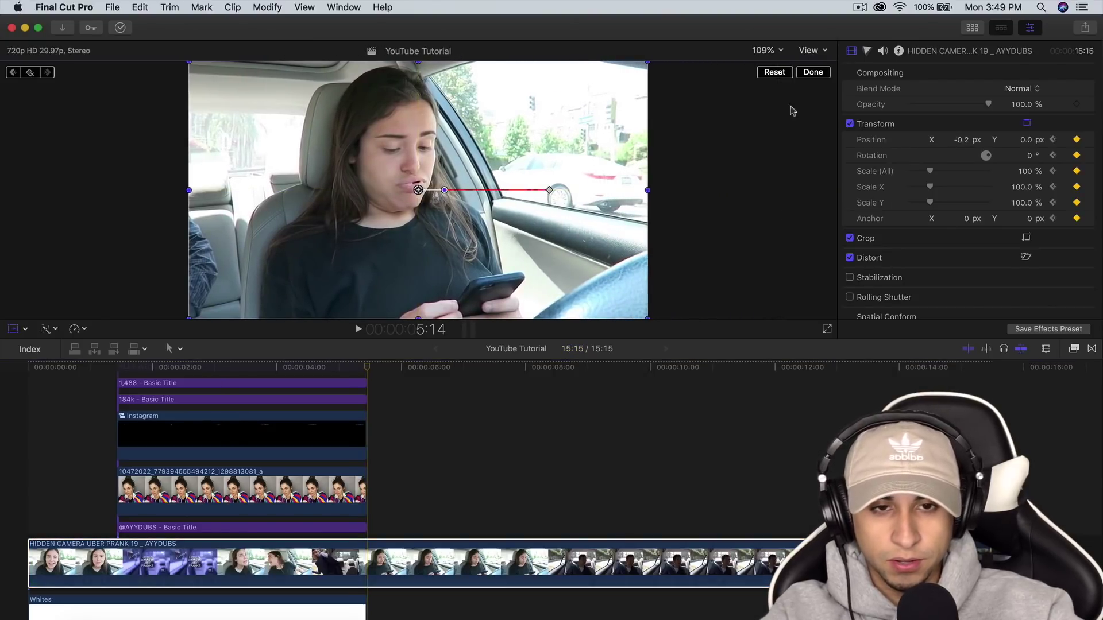
{"action": "left_click", "coordinate": [813, 72]}
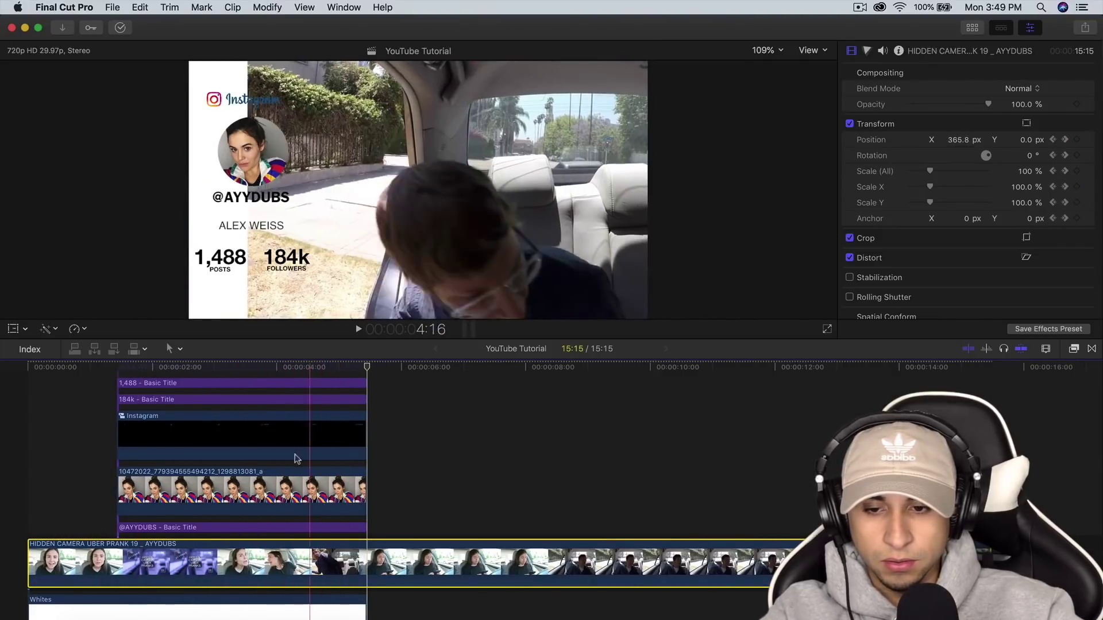
{"action": "key", "text": "space"}
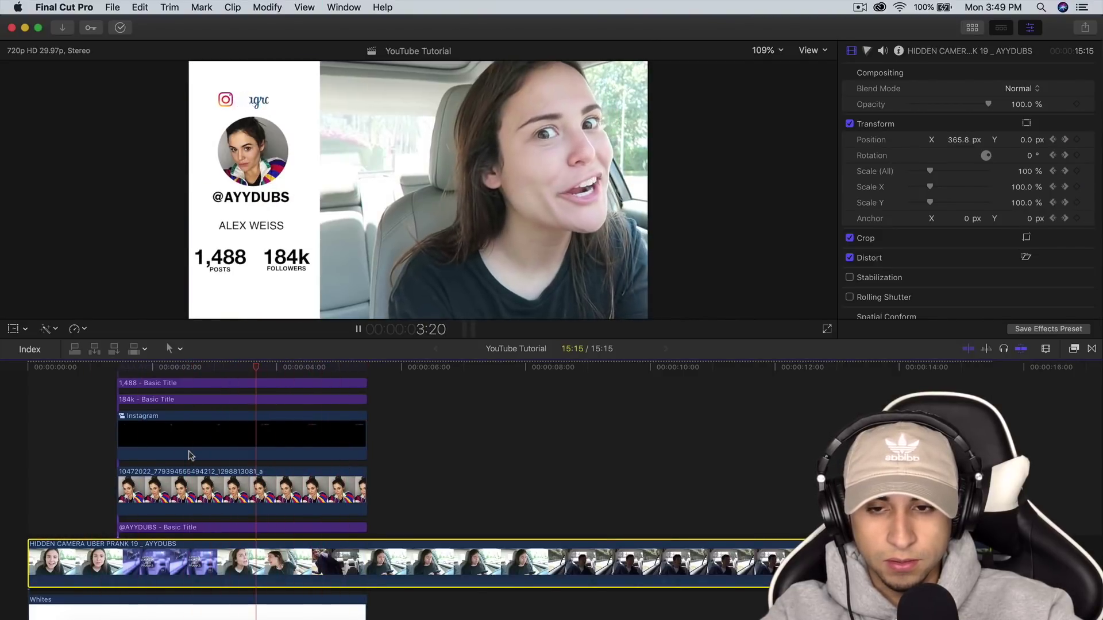
{"action": "key", "text": "space"}
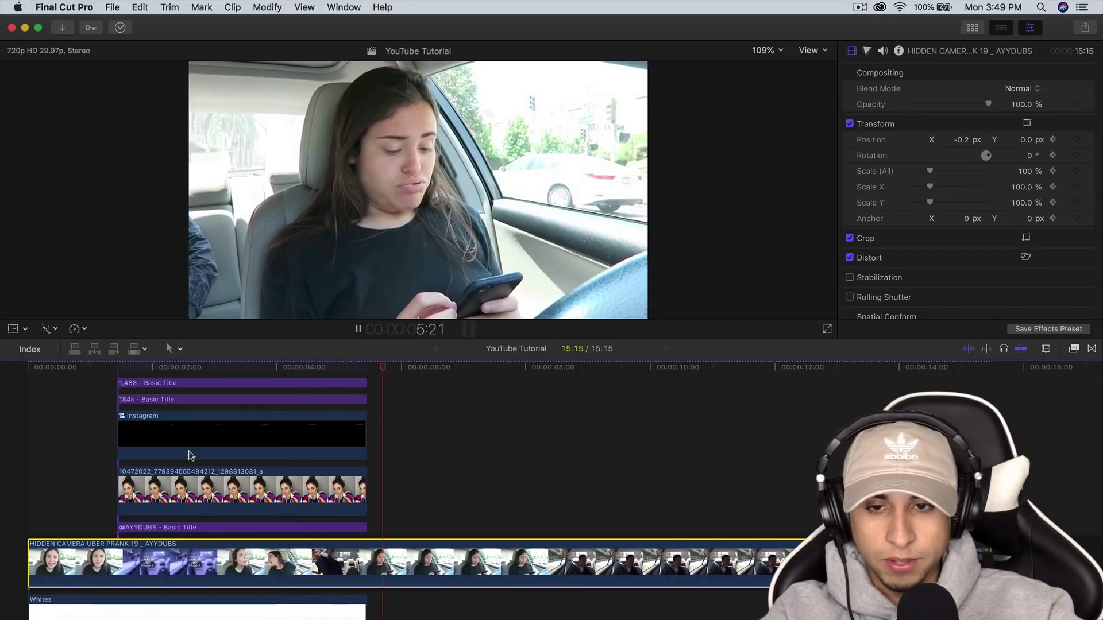
{"action": "left_click", "coordinate": [305, 483]}
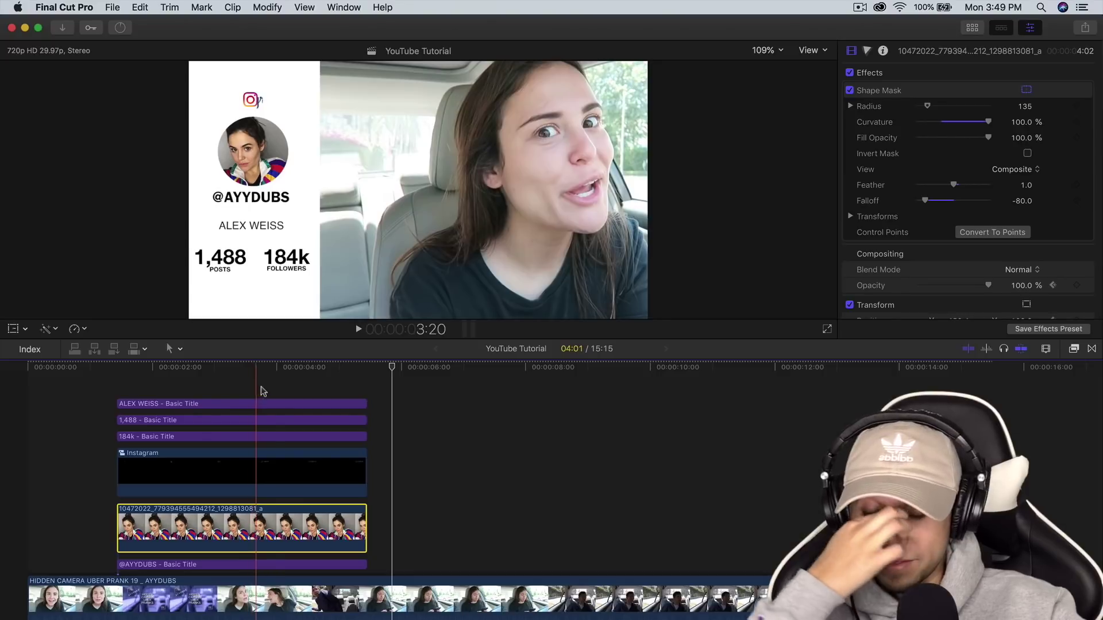
{"action": "left_click", "coordinate": [278, 564]}
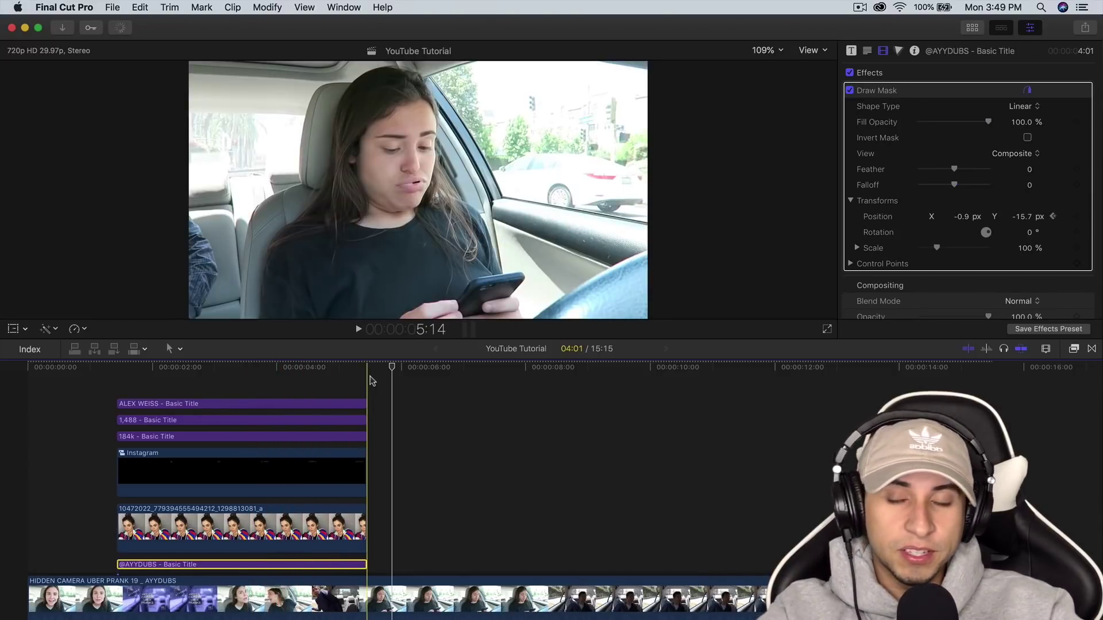
{"action": "left_click_drag", "start_coordinate": [398, 380], "coordinate": [266, 569]}
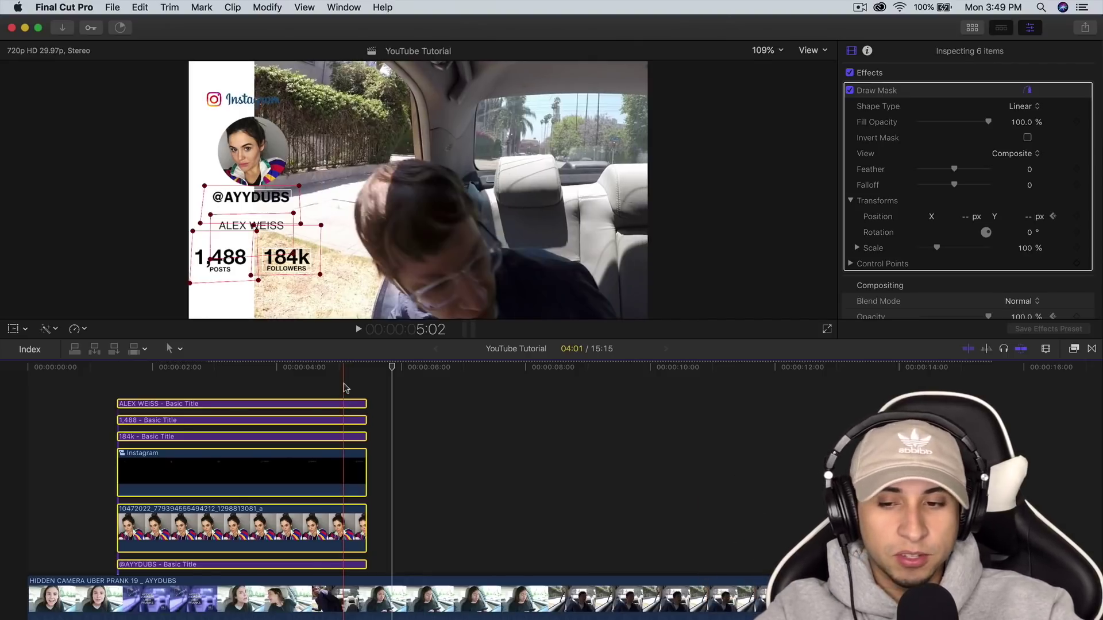
Combine the selected overlay layers into a compound clip named 'Intro and Outro'
{"action": "right_click", "coordinate": [291, 479]}
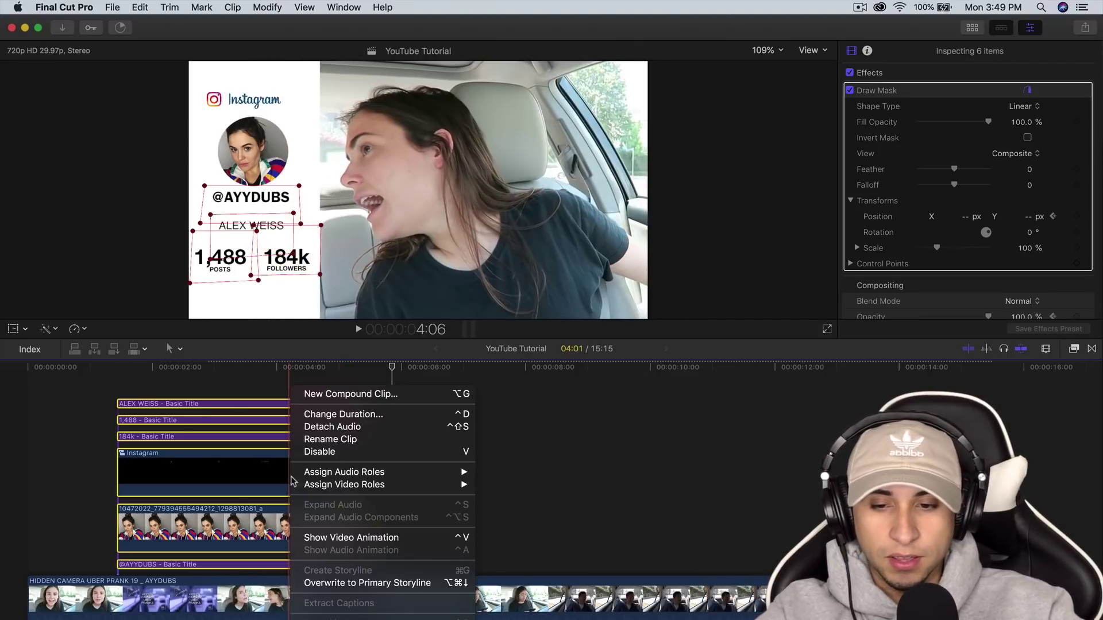
{"action": "left_click", "coordinate": [352, 401]}
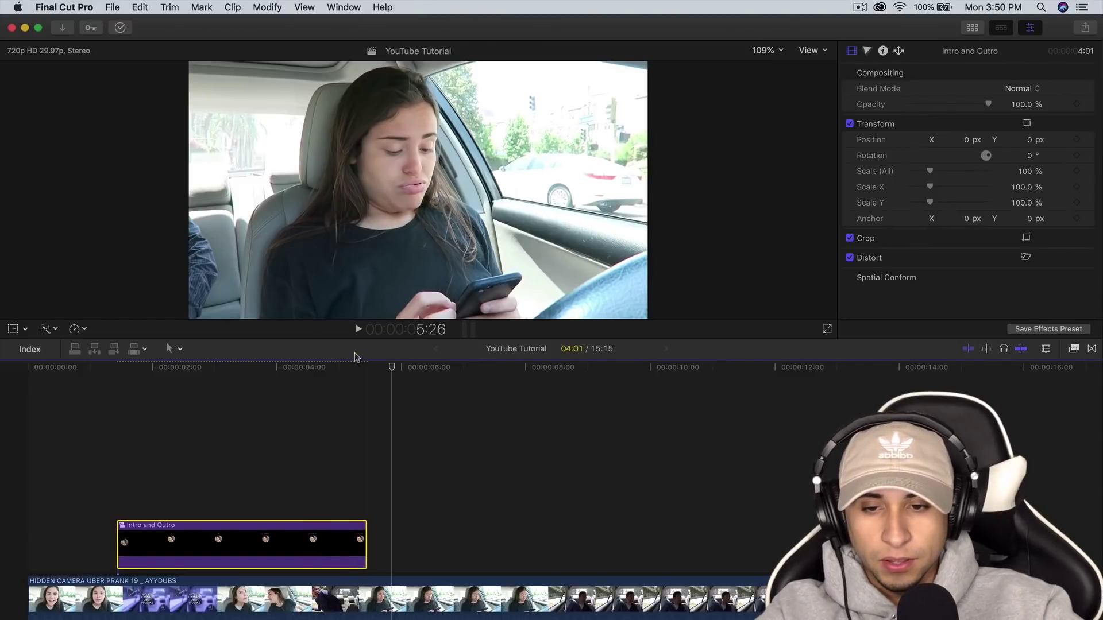
{"action": "left_click_drag", "start_coordinate": [345, 368], "coordinate": [314, 379]}
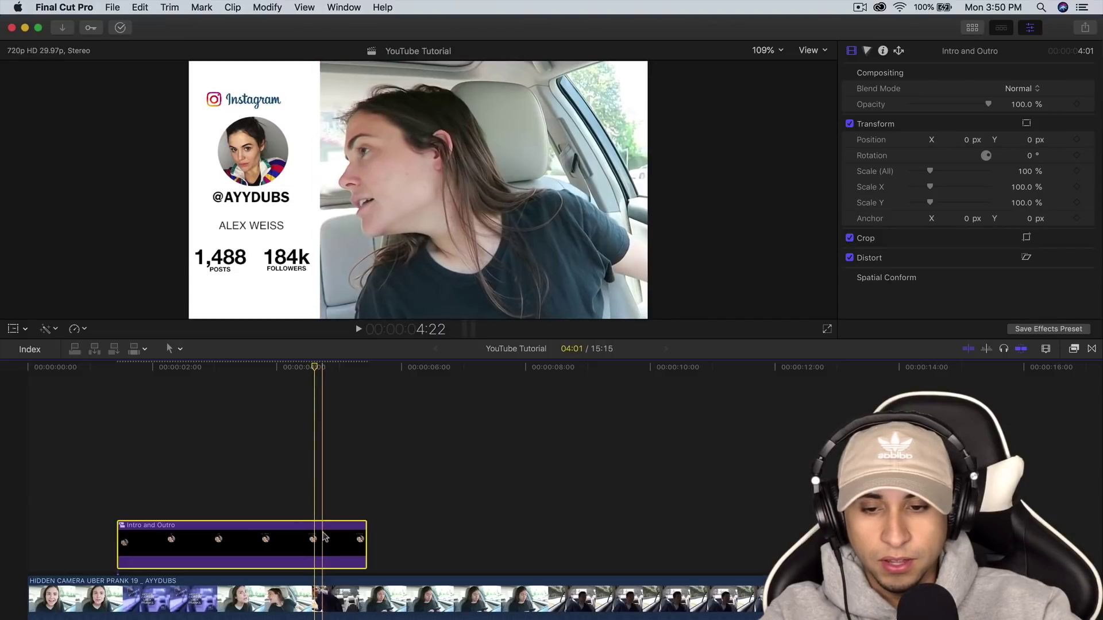
Keyframe the overlay's position on its last frame, sliding it left from X 0 to about -366 px
{"action": "key", "text": "s"}
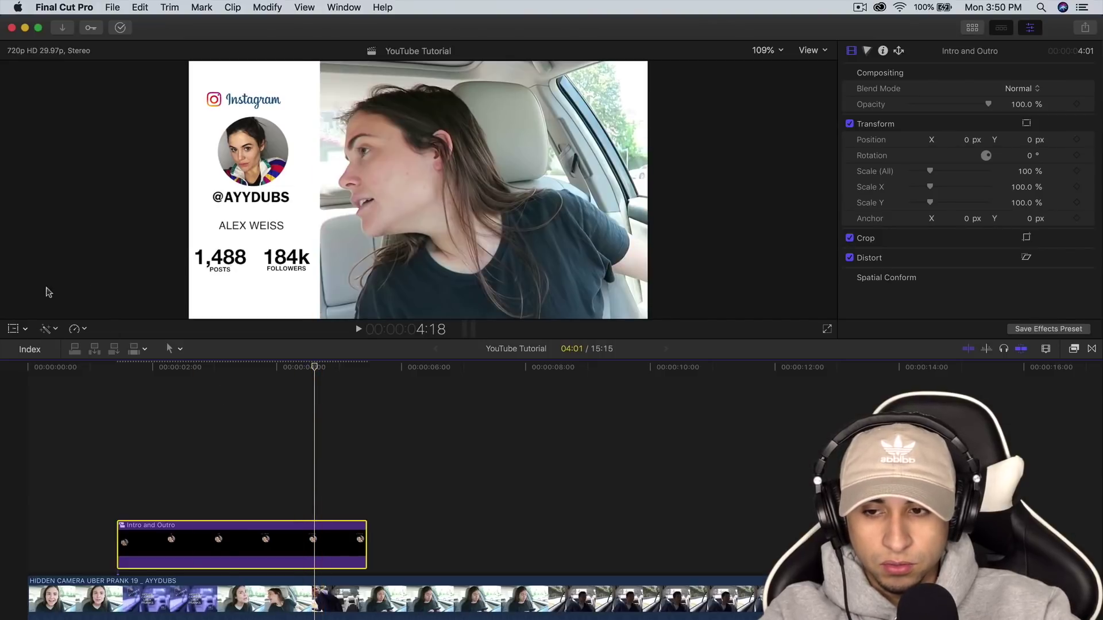
{"action": "left_click", "coordinate": [13, 329]}
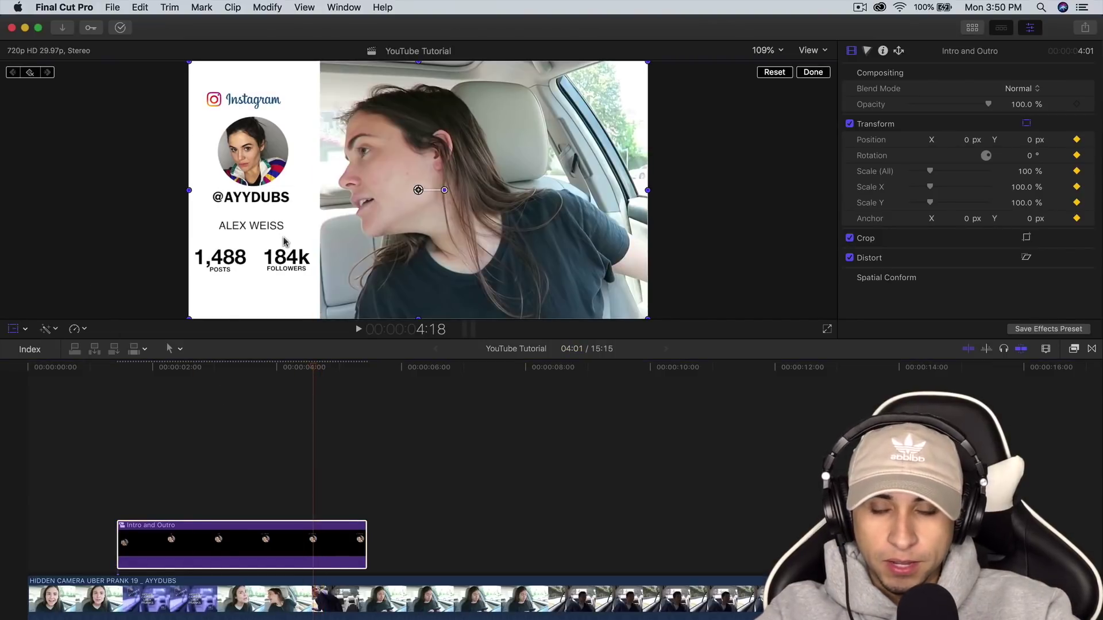
{"action": "left_click", "coordinate": [369, 367]}
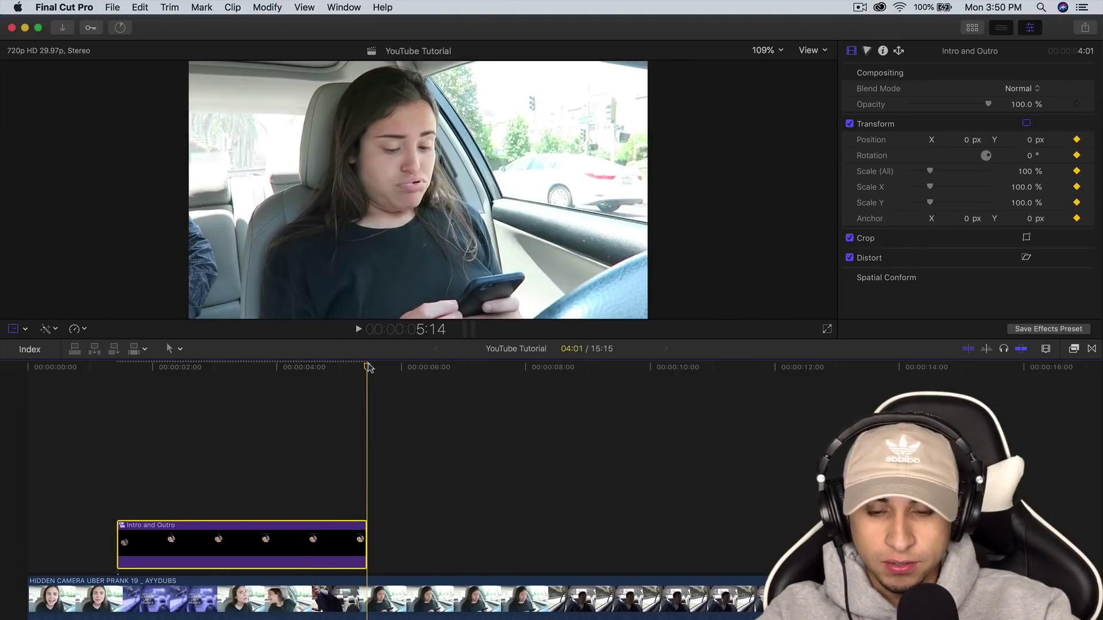
{"action": "key", "text": "Left"}
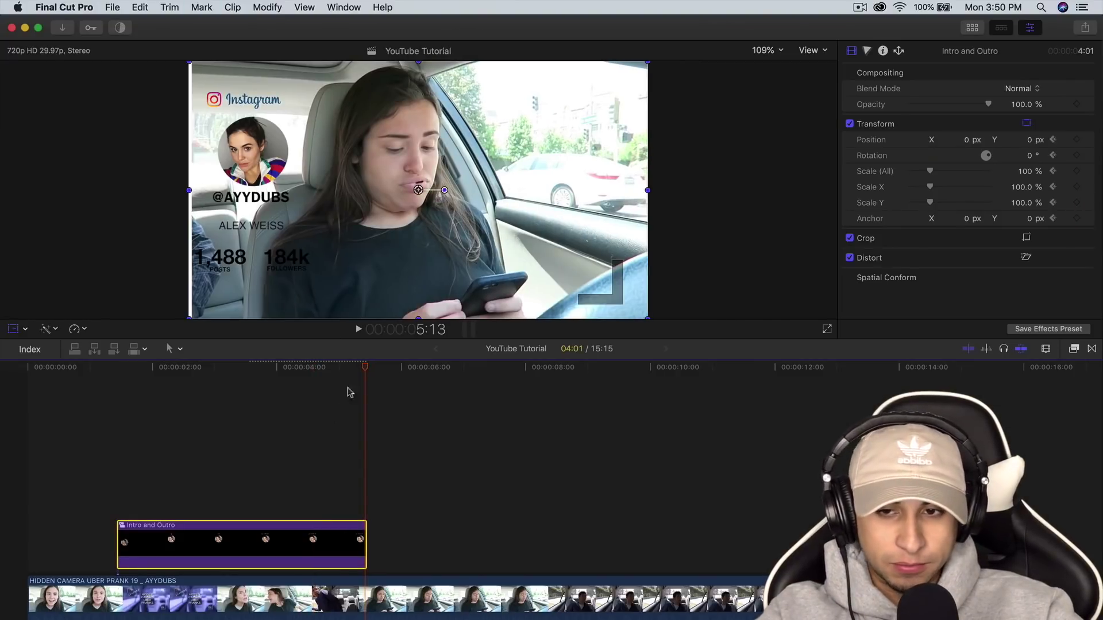
{"action": "left_click_drag", "start_coordinate": [443, 224], "coordinate": [313, 222]}
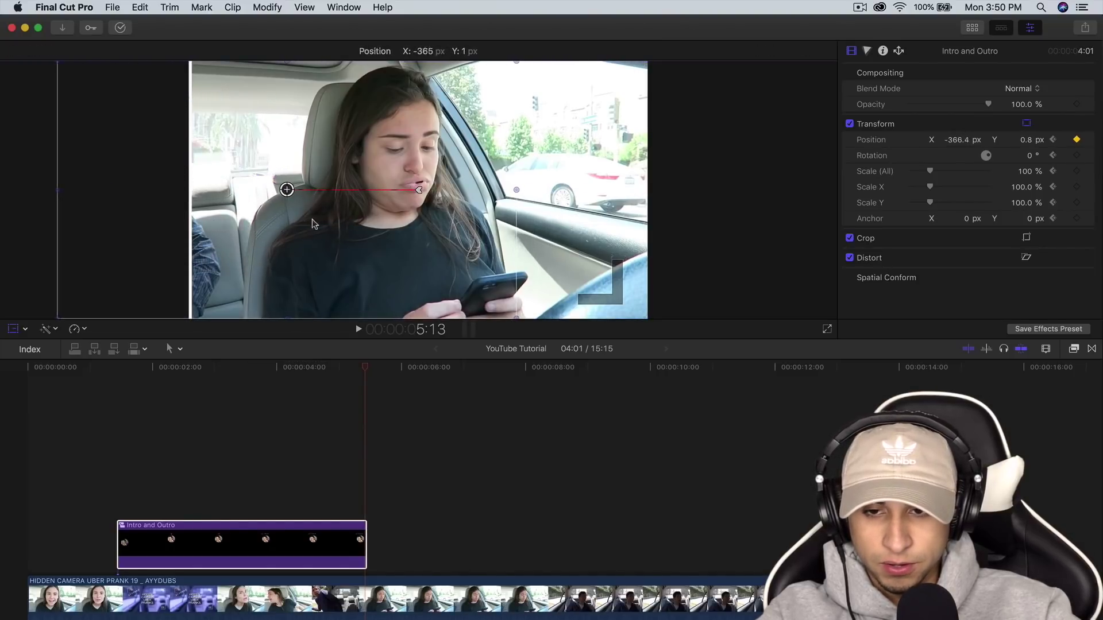
Preview the overlay's exit animation, then return to its entrance
{"action": "left_click_drag", "start_coordinate": [362, 369], "coordinate": [276, 369]}
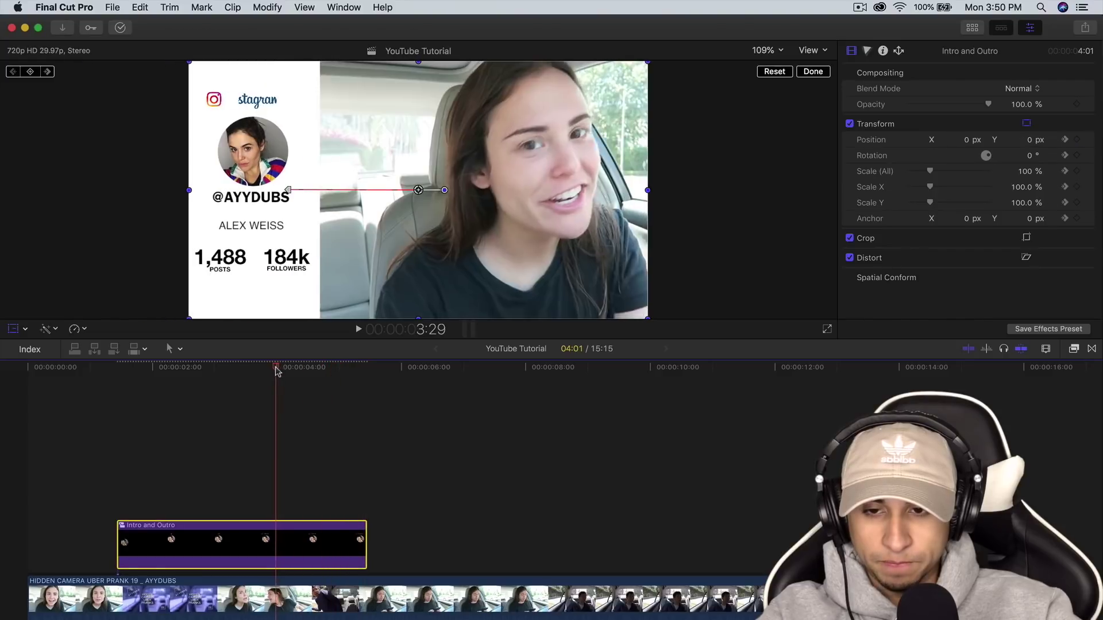
{"action": "key", "text": "space"}
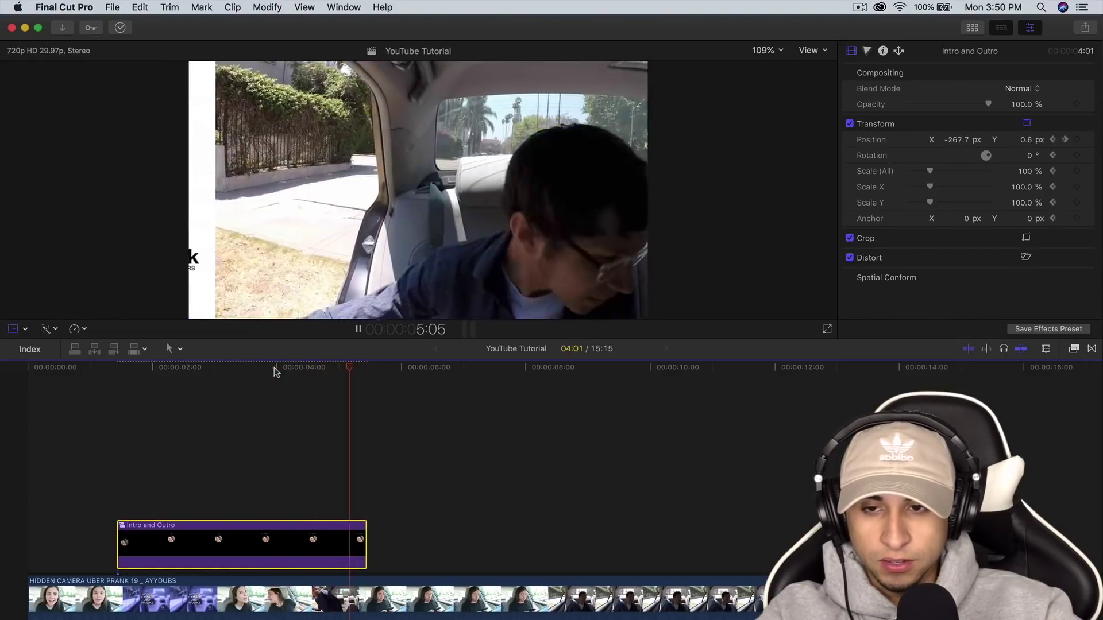
{"action": "key", "text": "space"}
{"action": "left_click", "coordinate": [338, 372]}
{"action": "key", "text": "shift+t"}
{"action": "left_click_drag", "start_coordinate": [338, 372], "coordinate": [30, 382]}
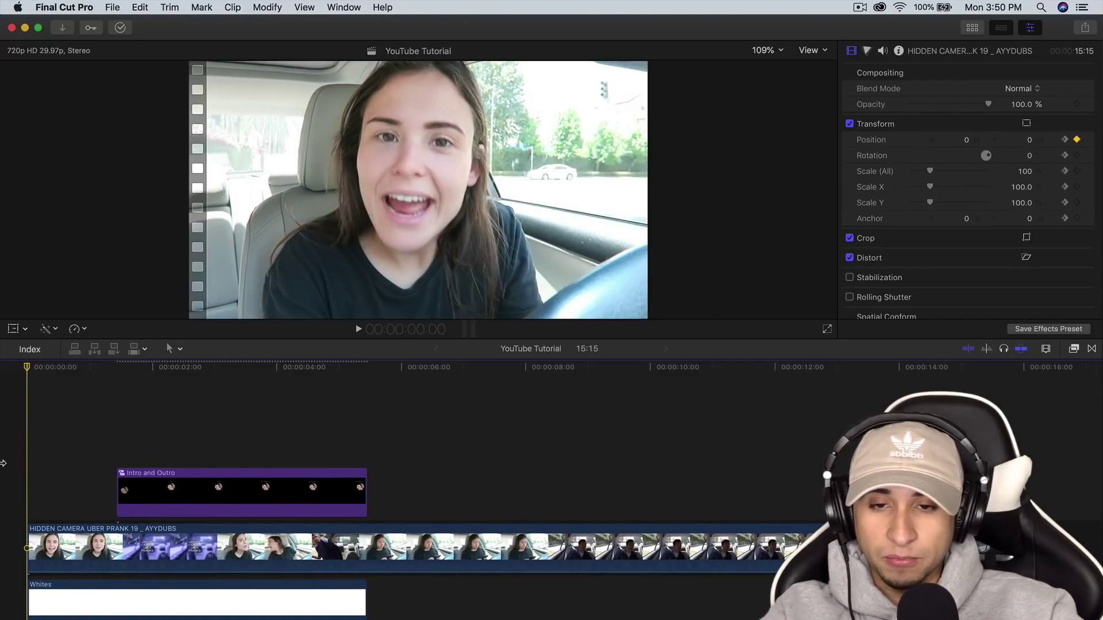
Render the whole project with Modify > Render All and hide the inspector
{"action": "left_click", "coordinate": [268, 6]}
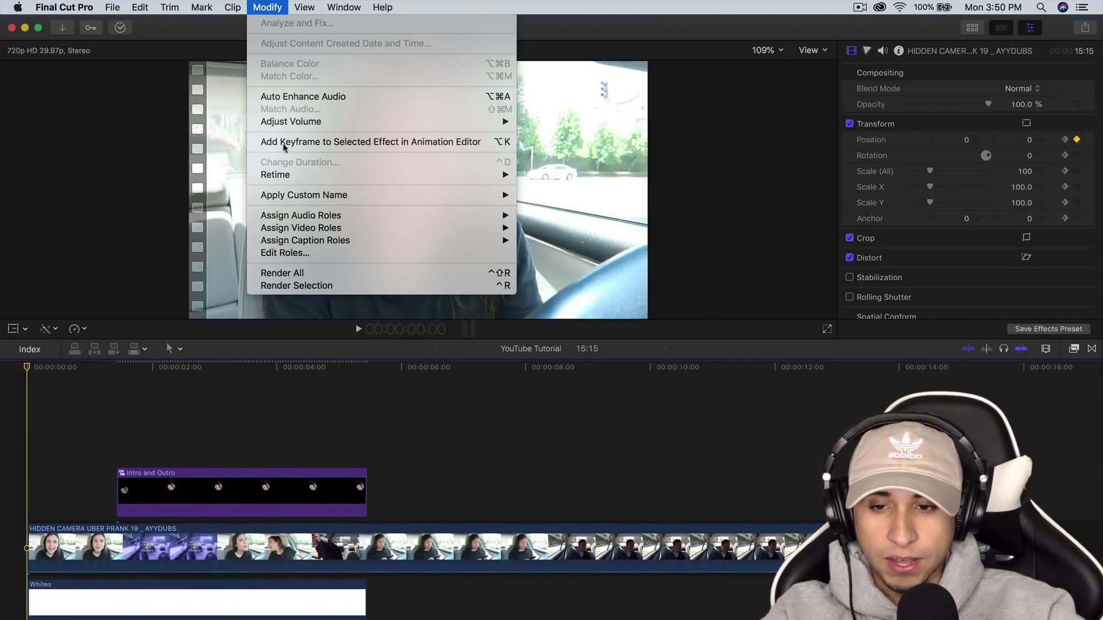
{"action": "left_click", "coordinate": [297, 272]}
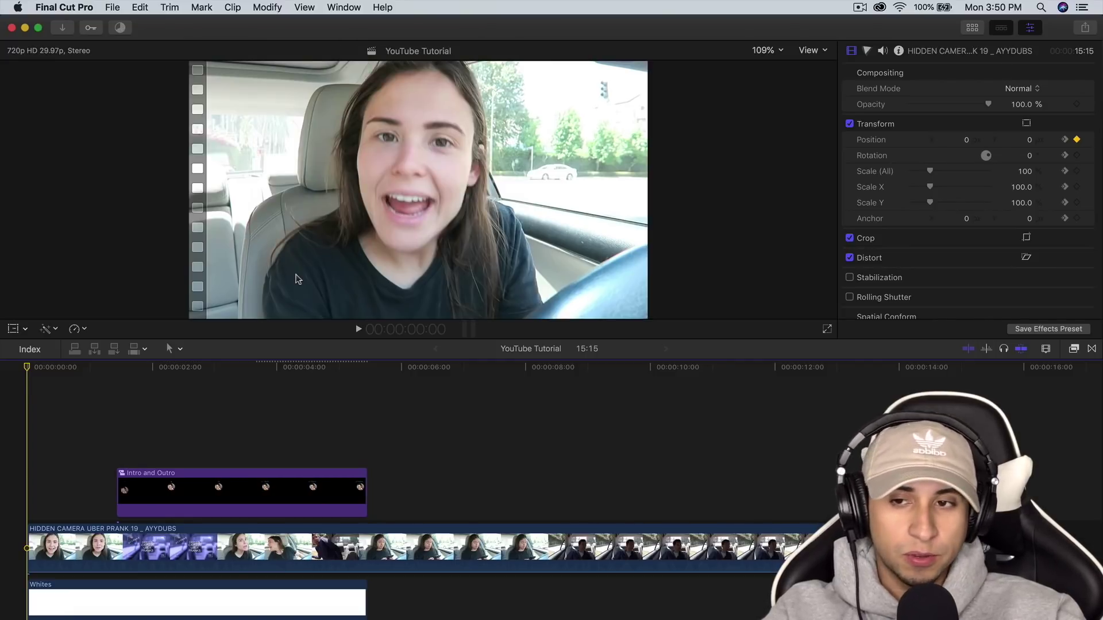
{"action": "left_click", "coordinate": [1027, 29]}
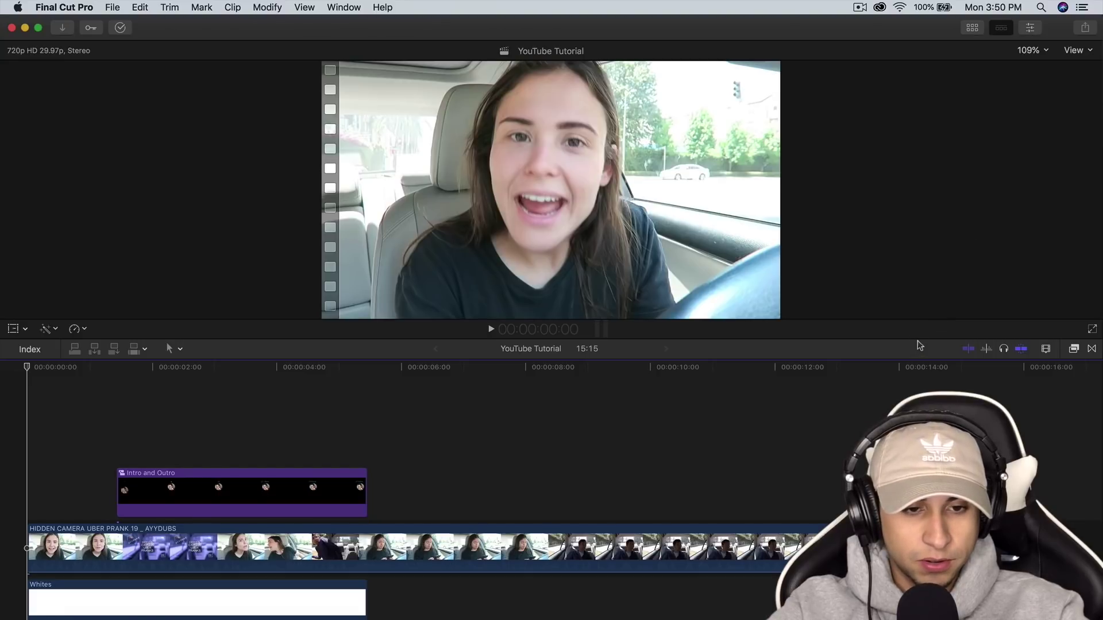
Enlarge the viewer, select the HIDDEN CAMERA clip and play the edit past the overlay's exit
{"action": "left_click_drag", "start_coordinate": [919, 345], "coordinate": [934, 351]}
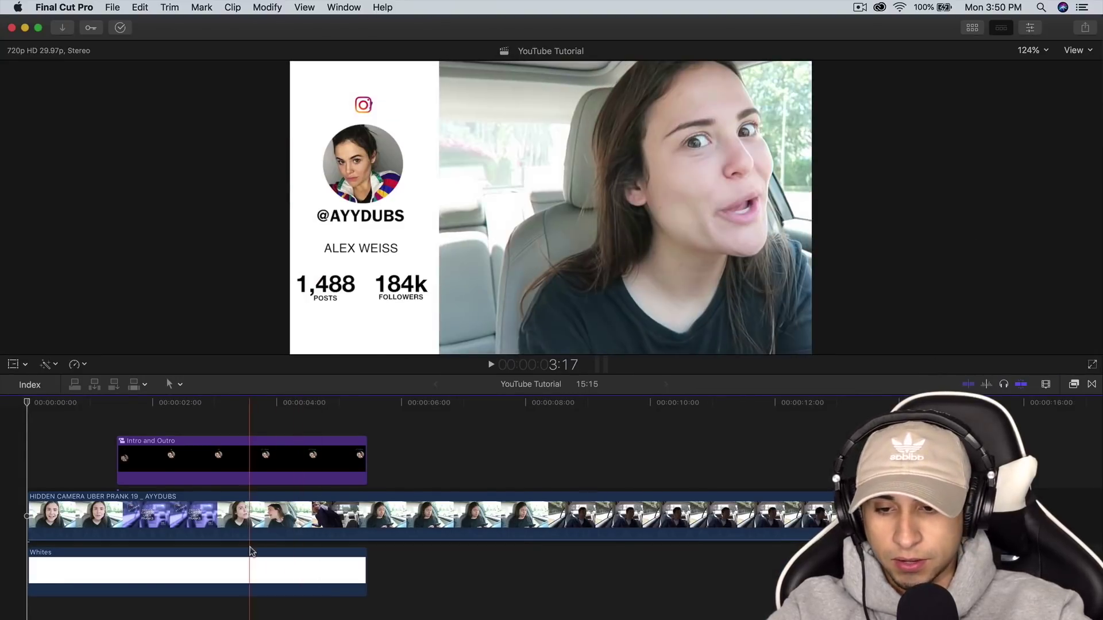
{"action": "left_click", "coordinate": [255, 537]}
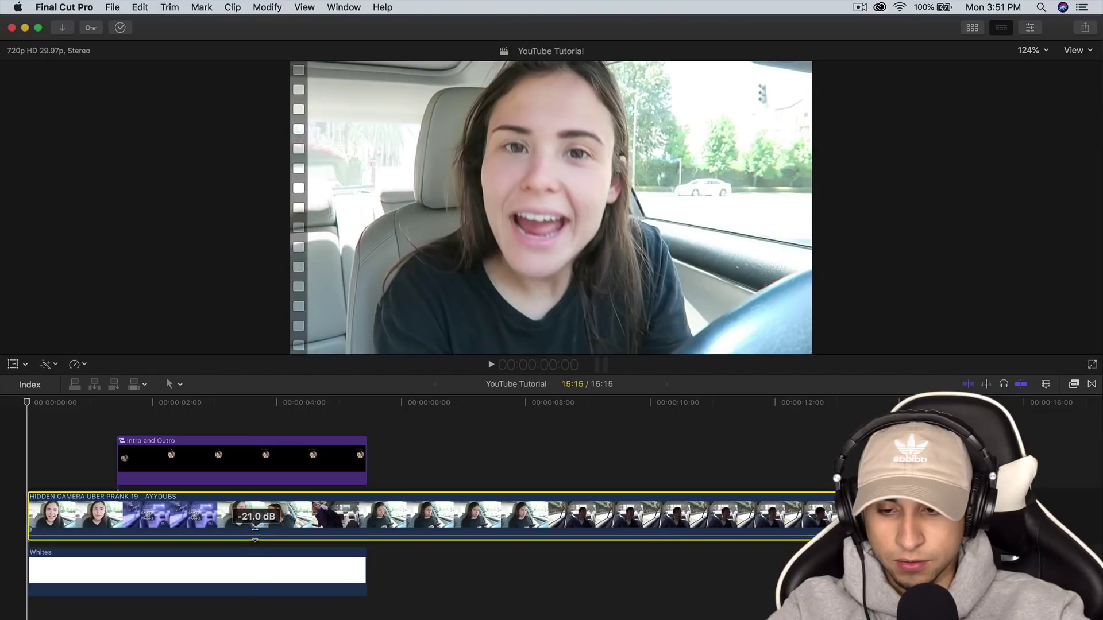
{"action": "key", "text": "space"}
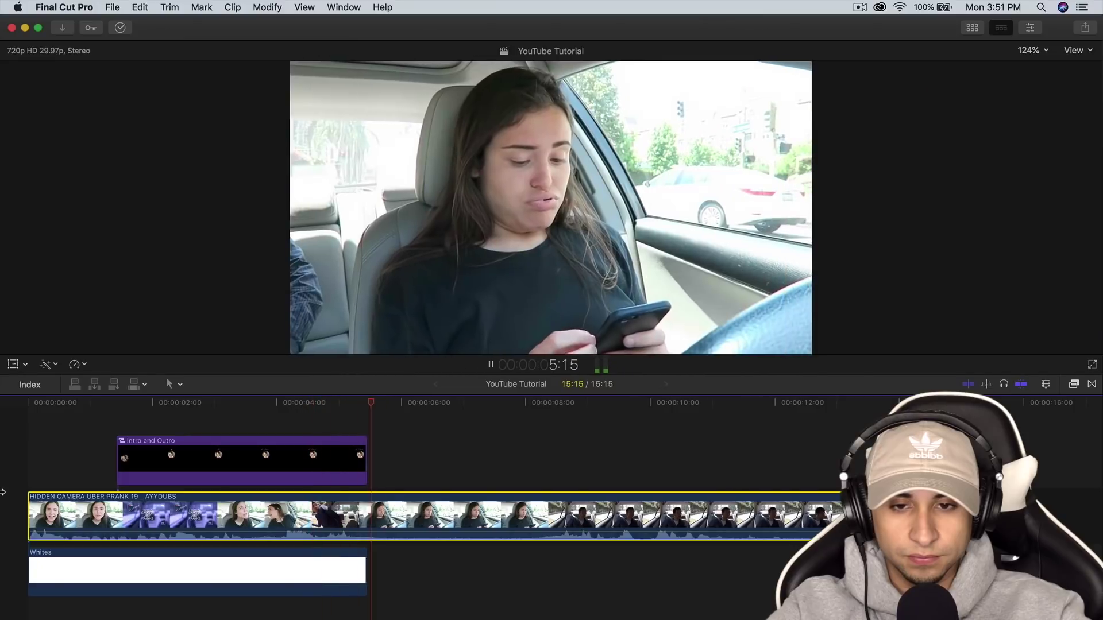
{"action": "key", "text": "space"}
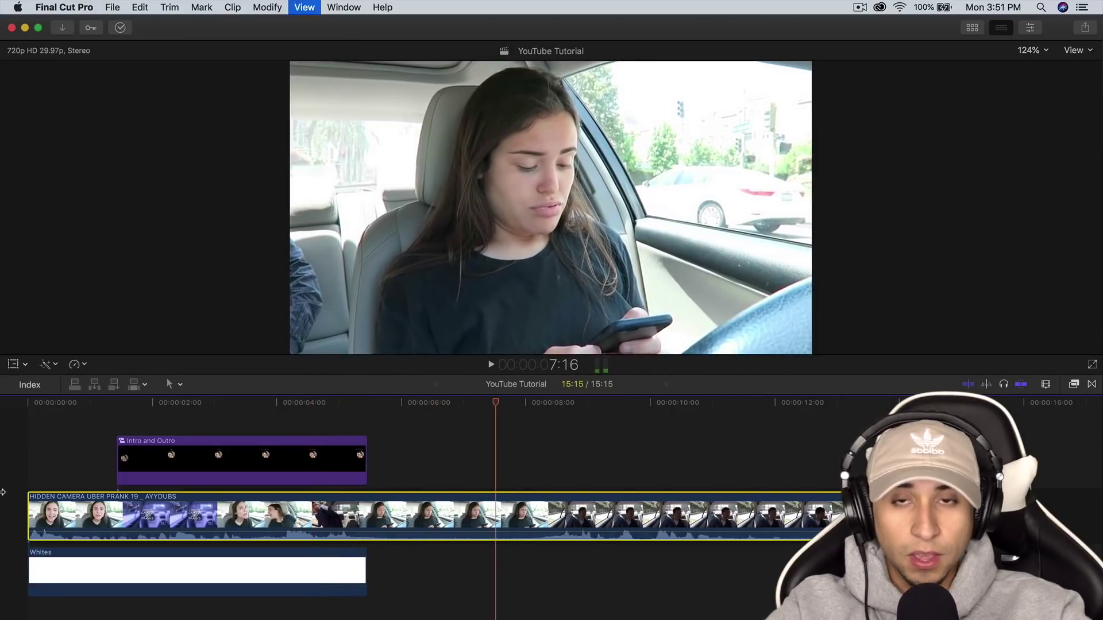